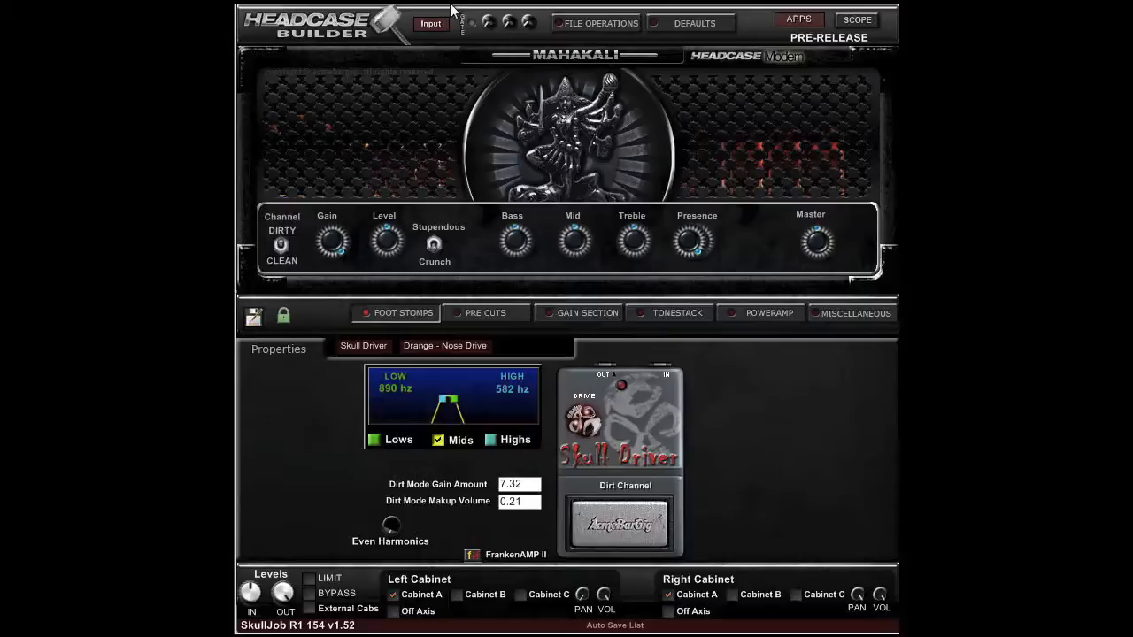
Examine the audio input options, including the input connection and level learning, and dismiss them
left_click(430, 24)
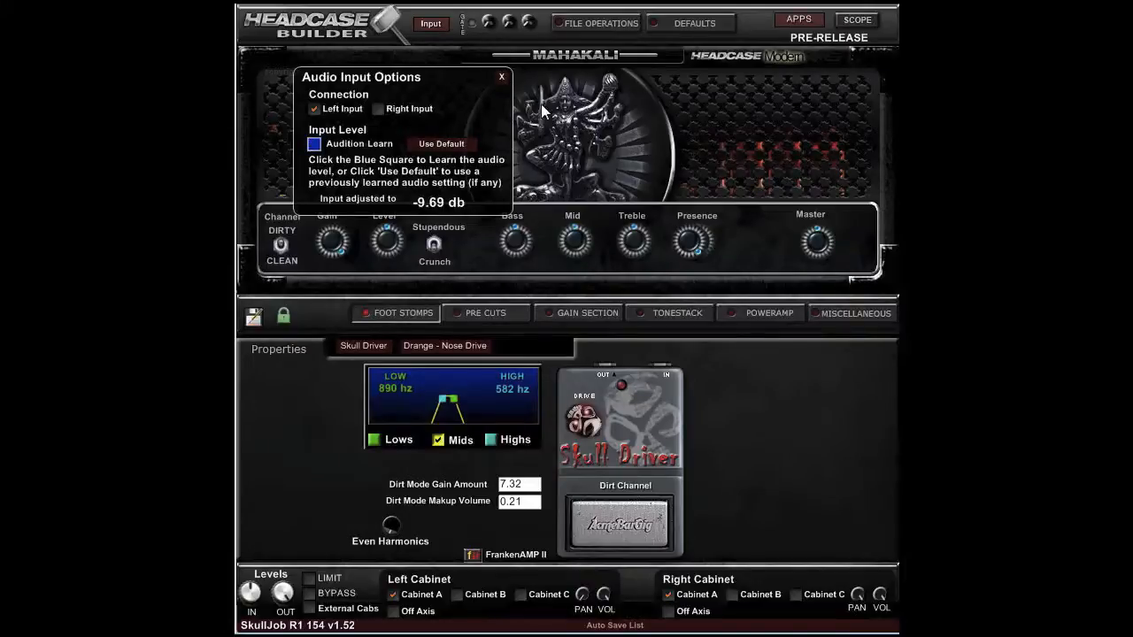
left_click(503, 78)
left_click(426, 25)
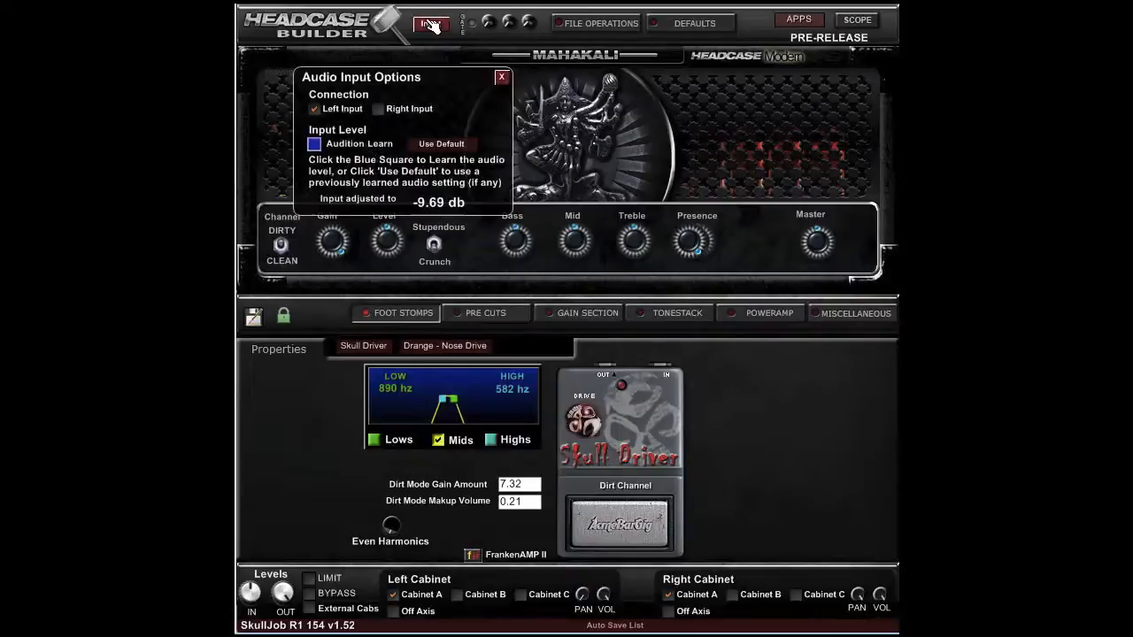
left_click(502, 77)
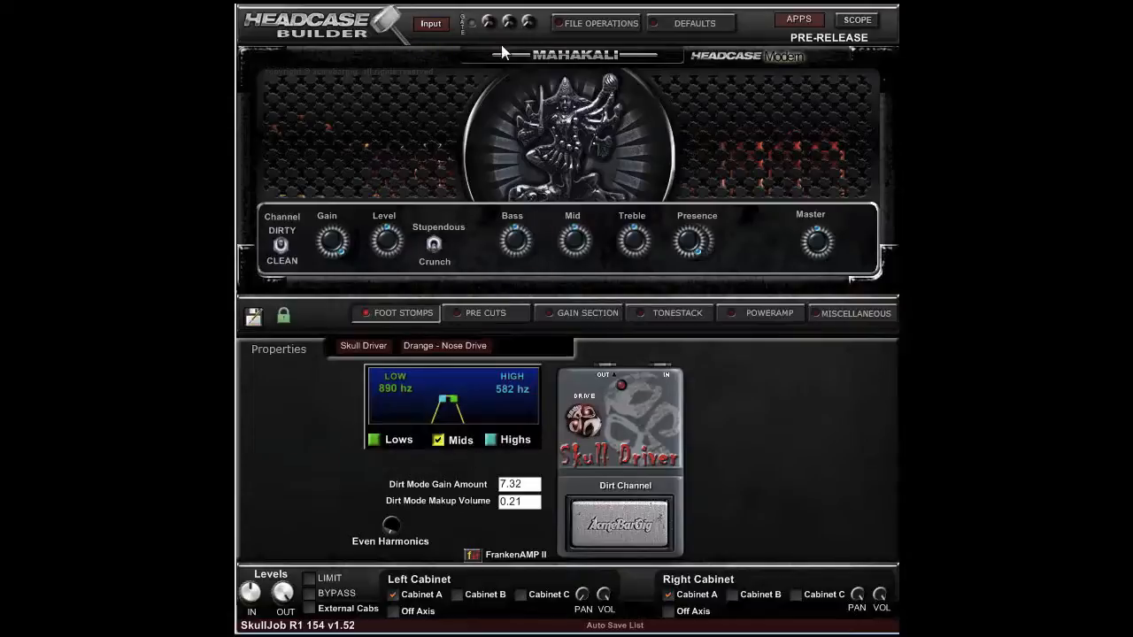
Look through the head's Pre Cuts, Gain Section, Tonestack and Poweramp settings
left_click(486, 316)
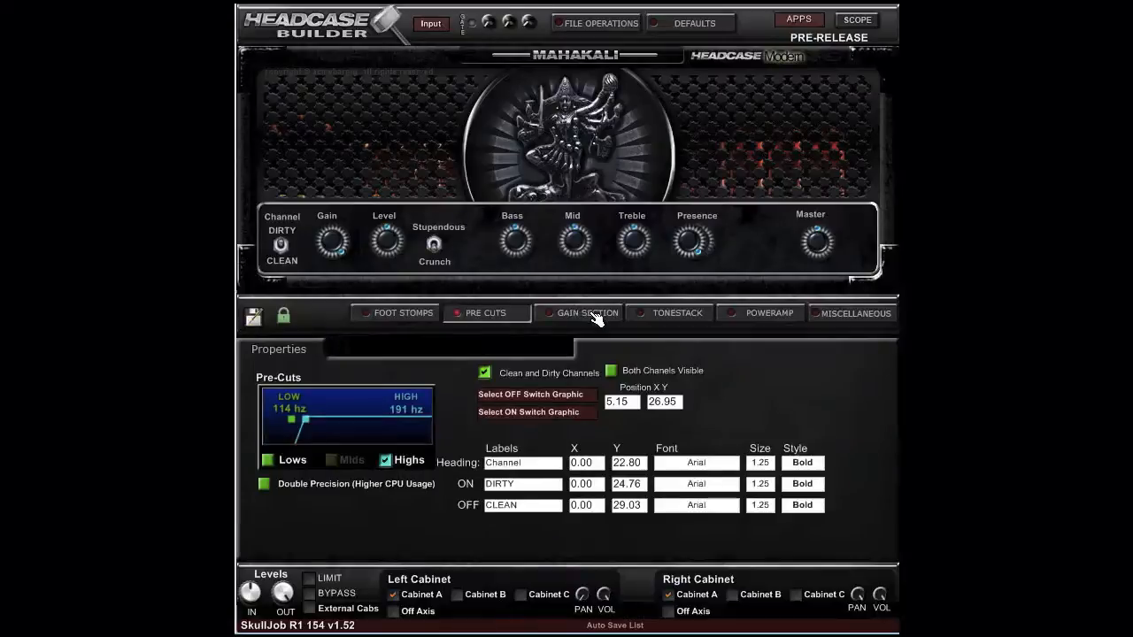
left_click(590, 315)
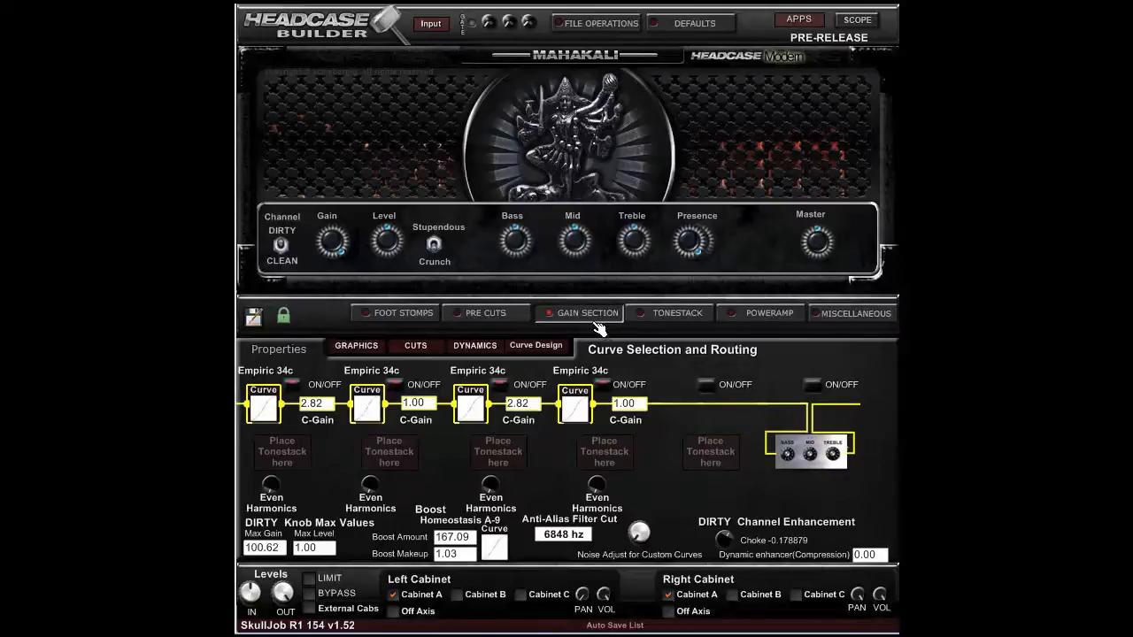
left_click(680, 318)
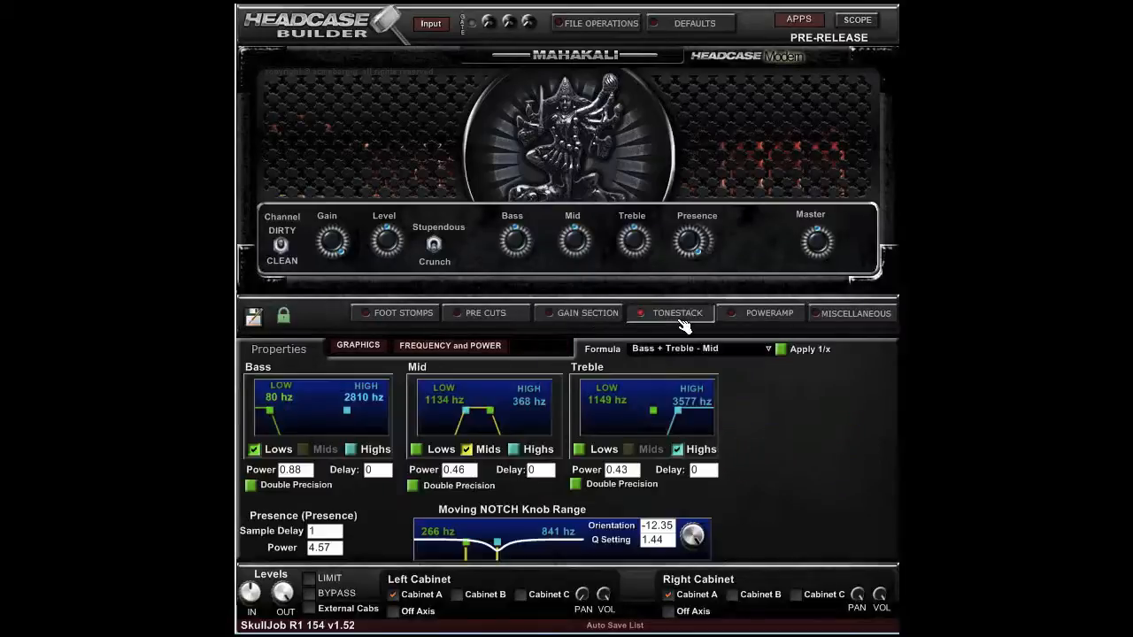
left_click(761, 317)
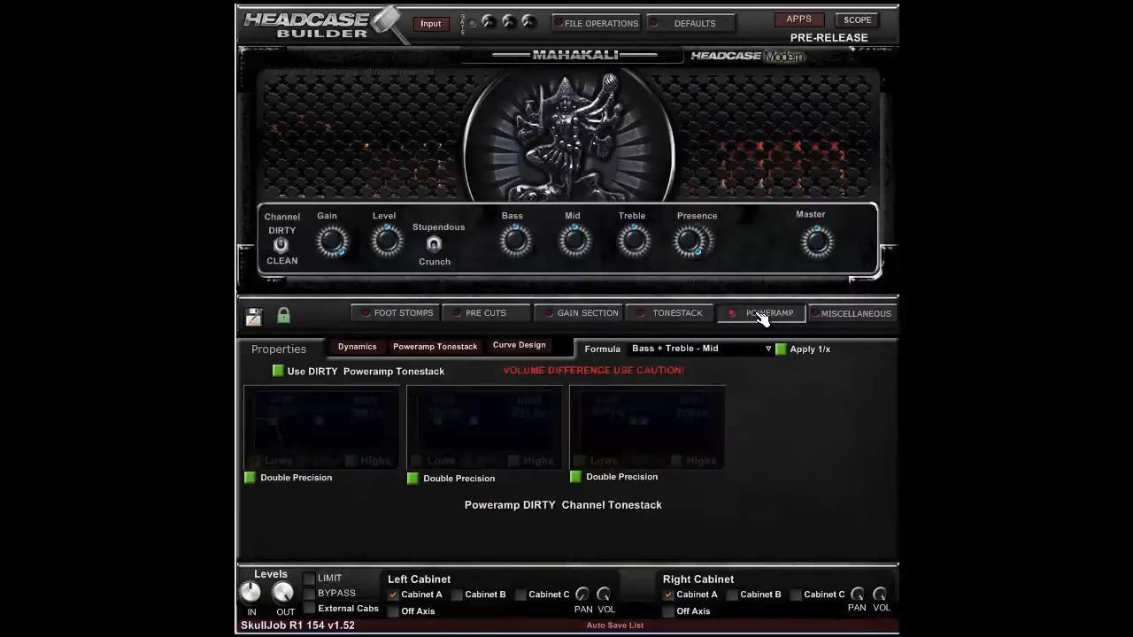
Place the tonestack after the second curve in the gain section routing and check the tonestack's frequency settings
left_click(595, 318)
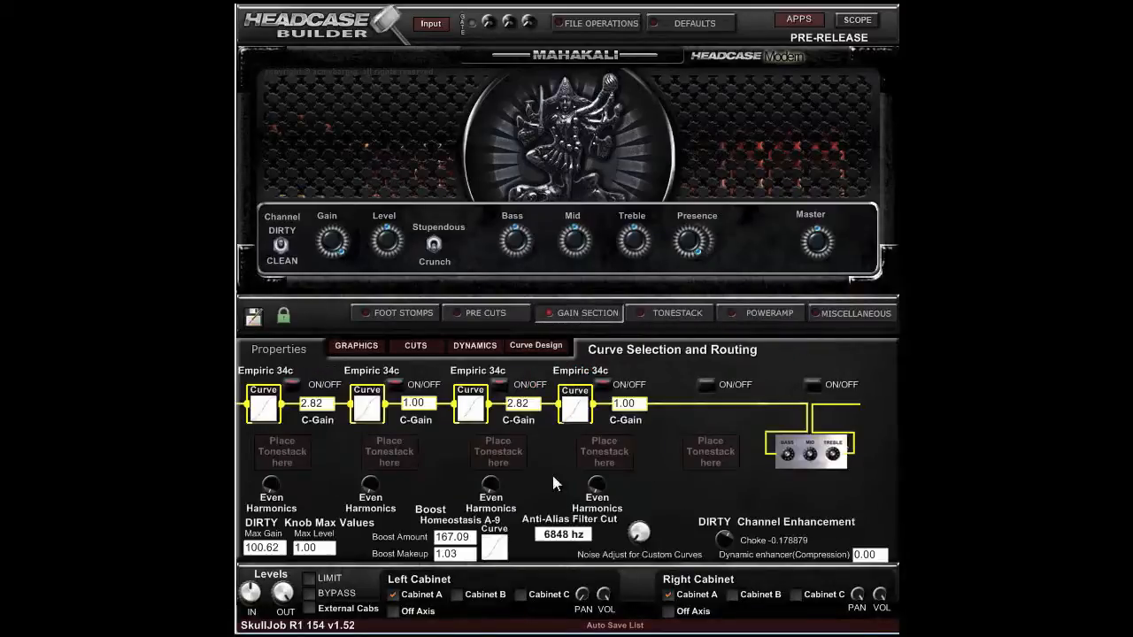
left_click(389, 458)
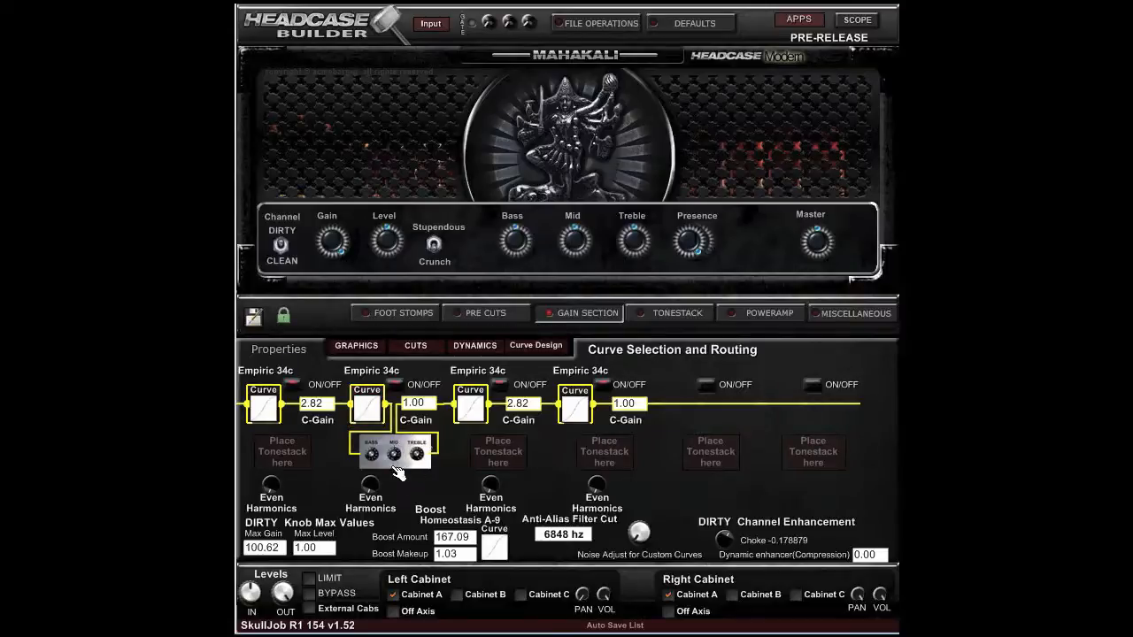
left_click(677, 316)
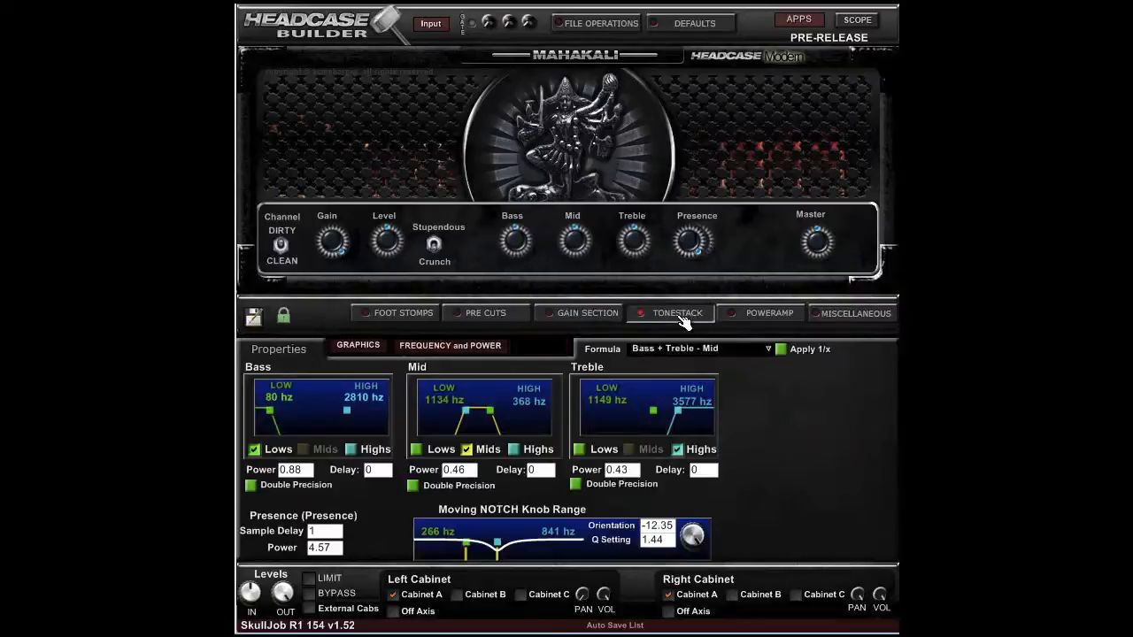
left_click(591, 316)
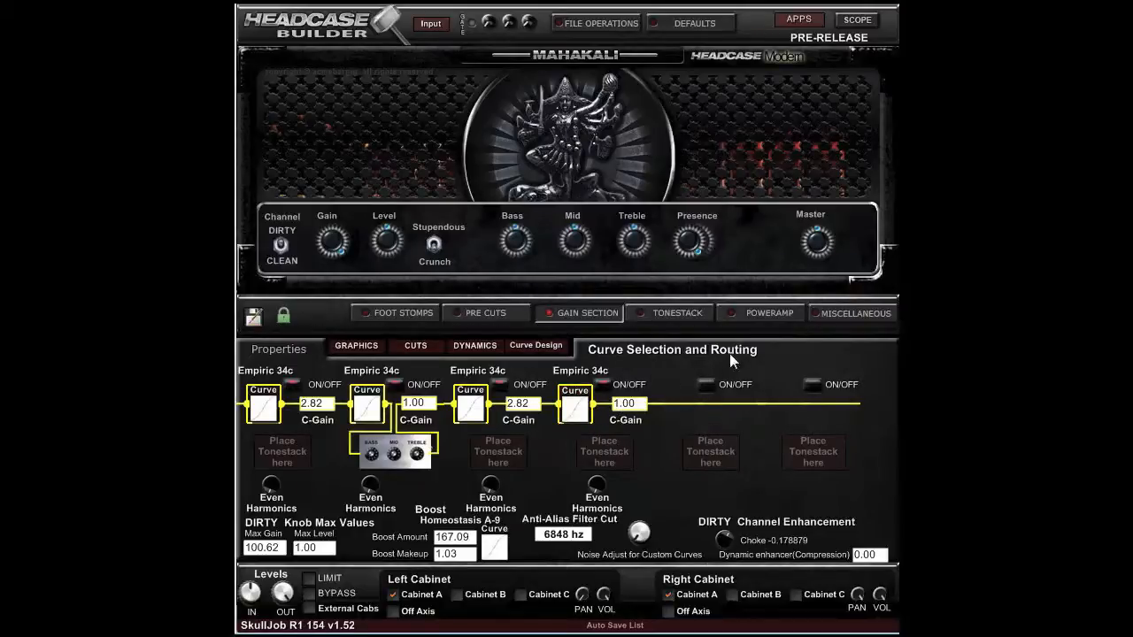
Try the Lows, Mids and Highs filters in the poweramp's Curve Cuts, leaving only Highs enabled
left_click(766, 323)
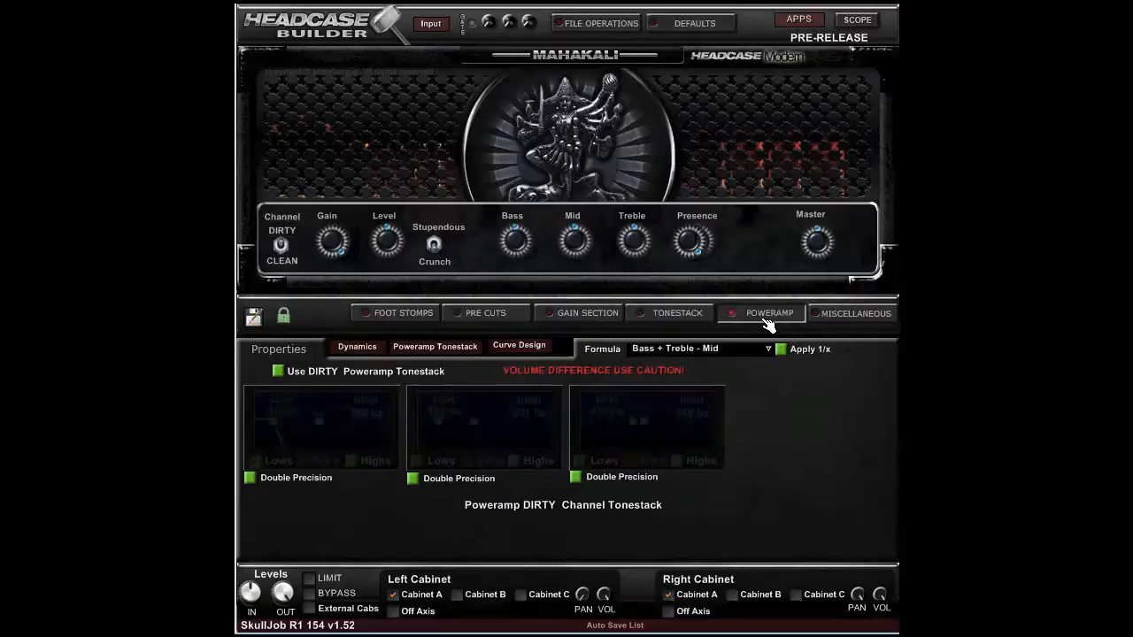
left_click(345, 347)
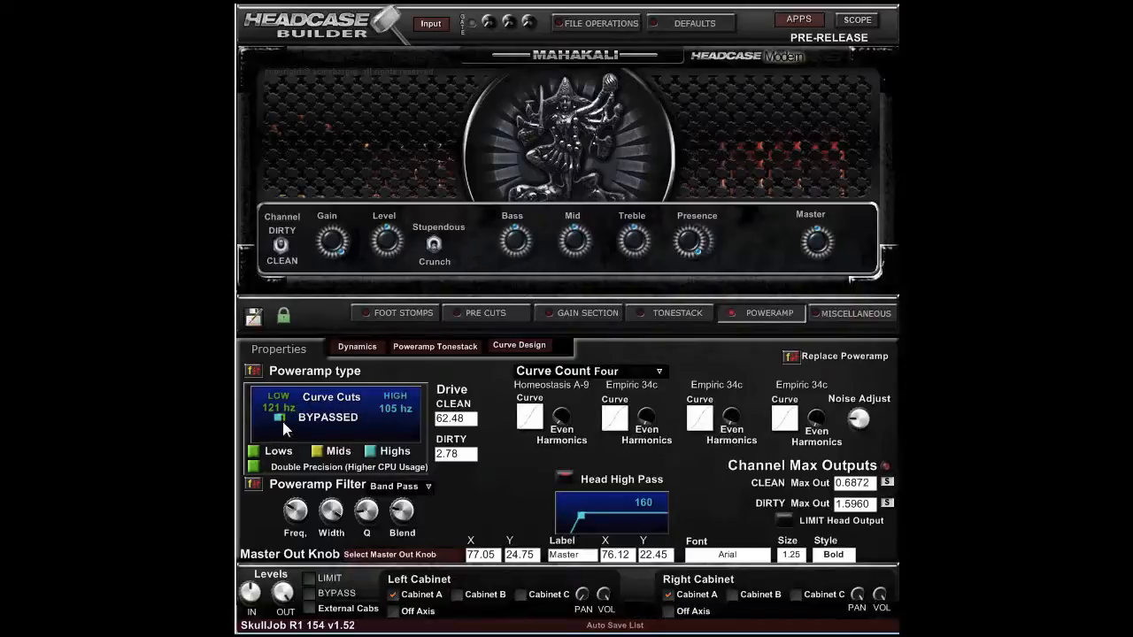
left_click(255, 451)
left_click(375, 453)
left_click(375, 452)
left_click(254, 452)
left_click(318, 451)
left_click(320, 452)
left_click(371, 451)
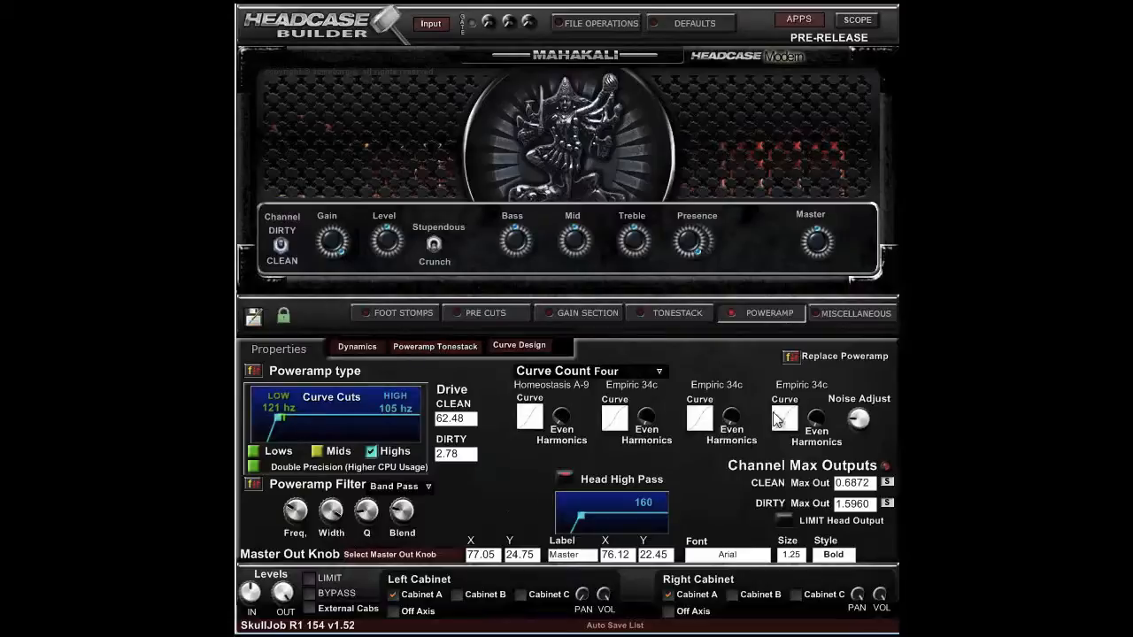
Enable the DIRTY poweramp tonestack and review the main tonestack's settings
left_click(438, 346)
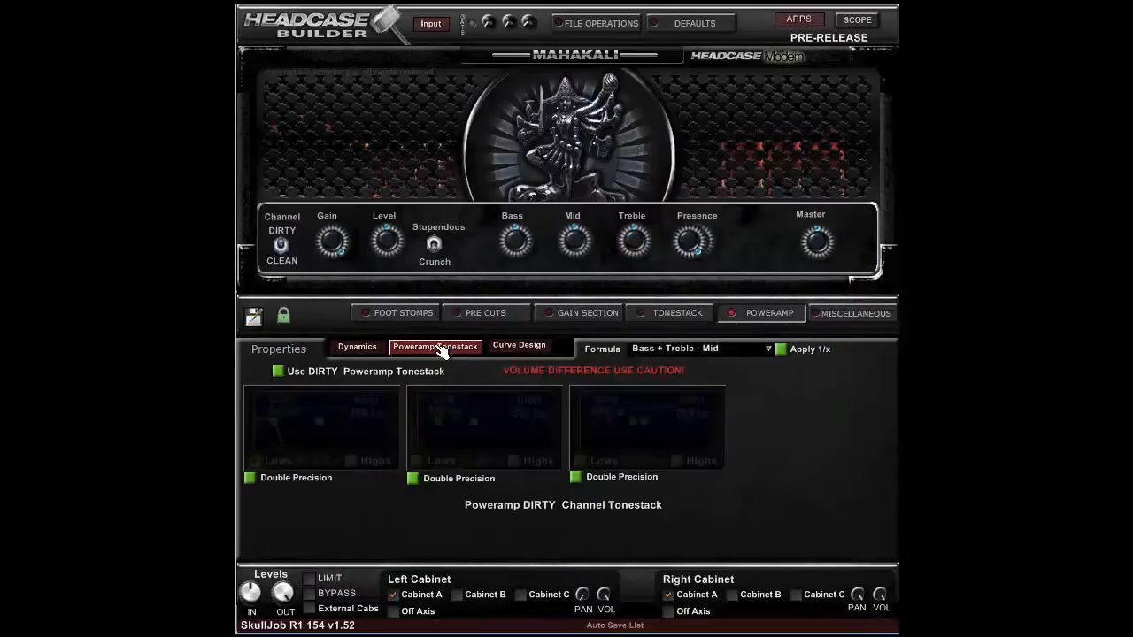
left_click(279, 372)
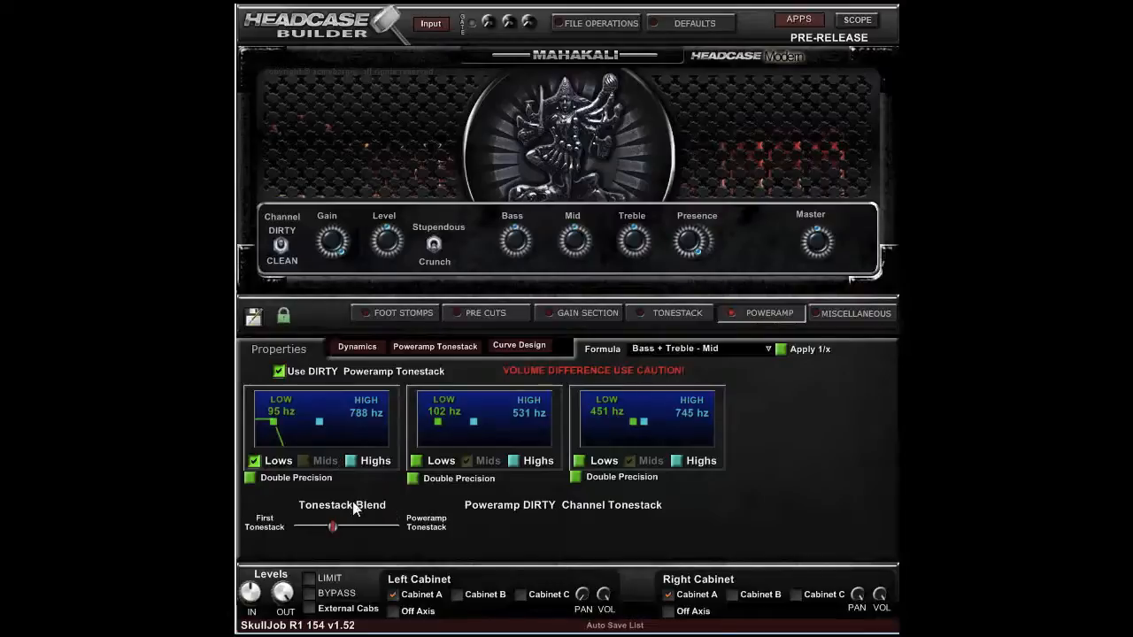
left_click(595, 317)
left_click(680, 317)
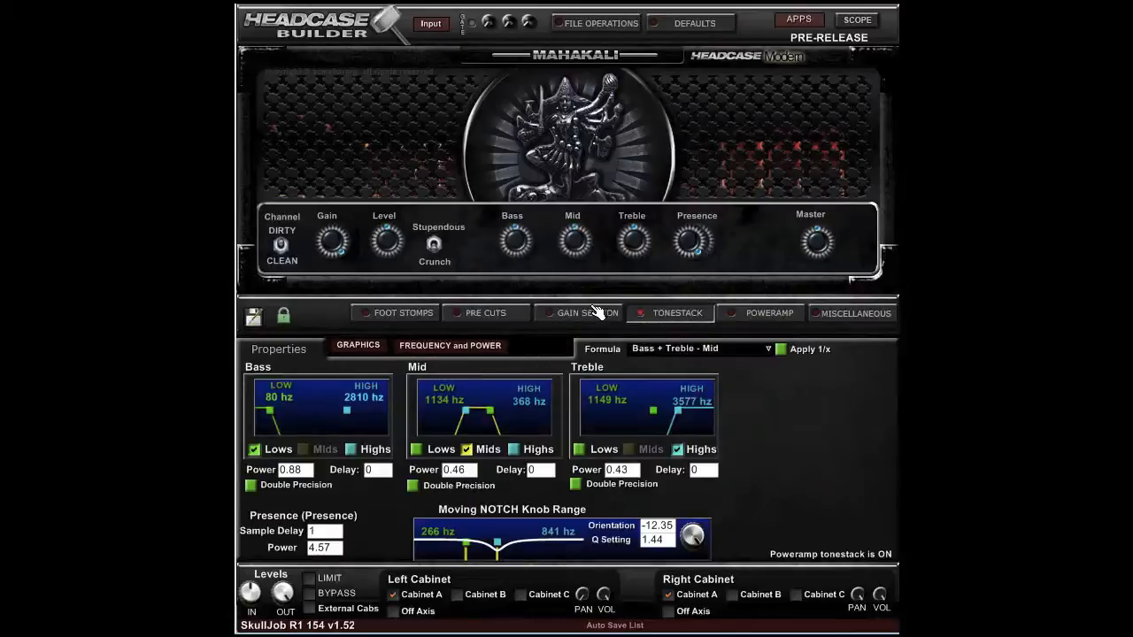
Try different Tonestack Blend positions for the poweramp, ending close to the Poweramp Tonestack side
left_click(754, 314)
left_click_drag(333, 526, 352, 526)
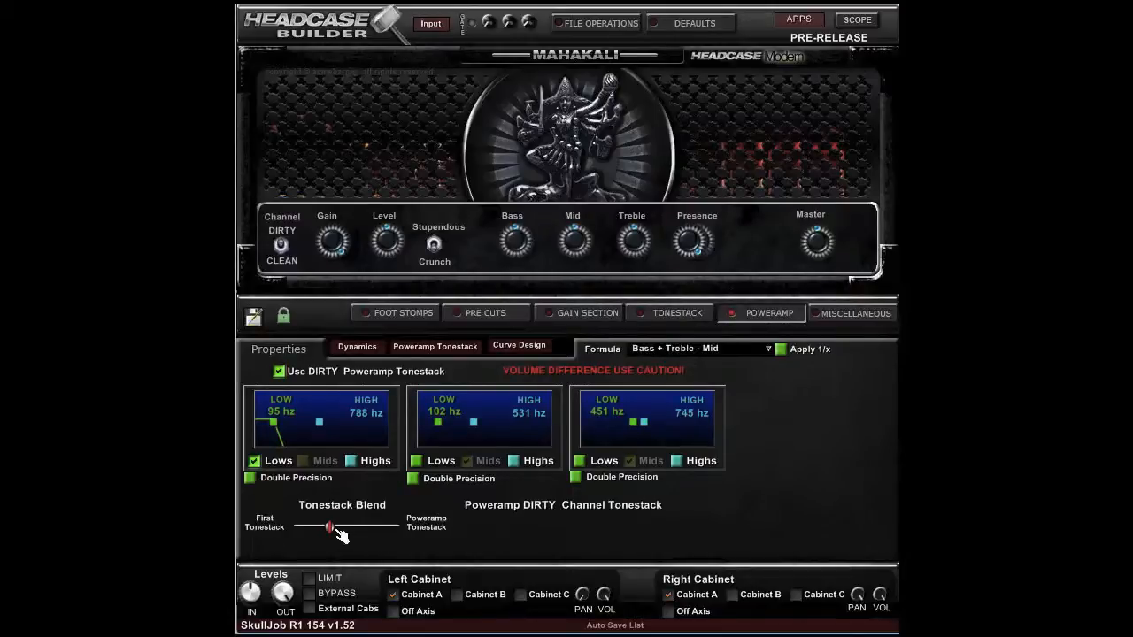
left_click_drag(333, 528, 324, 528)
mouse_move(325, 525)
left_mouse_down()
mouse_move(368, 525)
mouse_move(329, 525)
left_mouse_up()
left_click_drag(329, 526, 323, 526)
left_click_drag(322, 528, 383, 526)
Disable the DIRTY poweramp tonestack and return to the poweramp dynamics
left_click(357, 347)
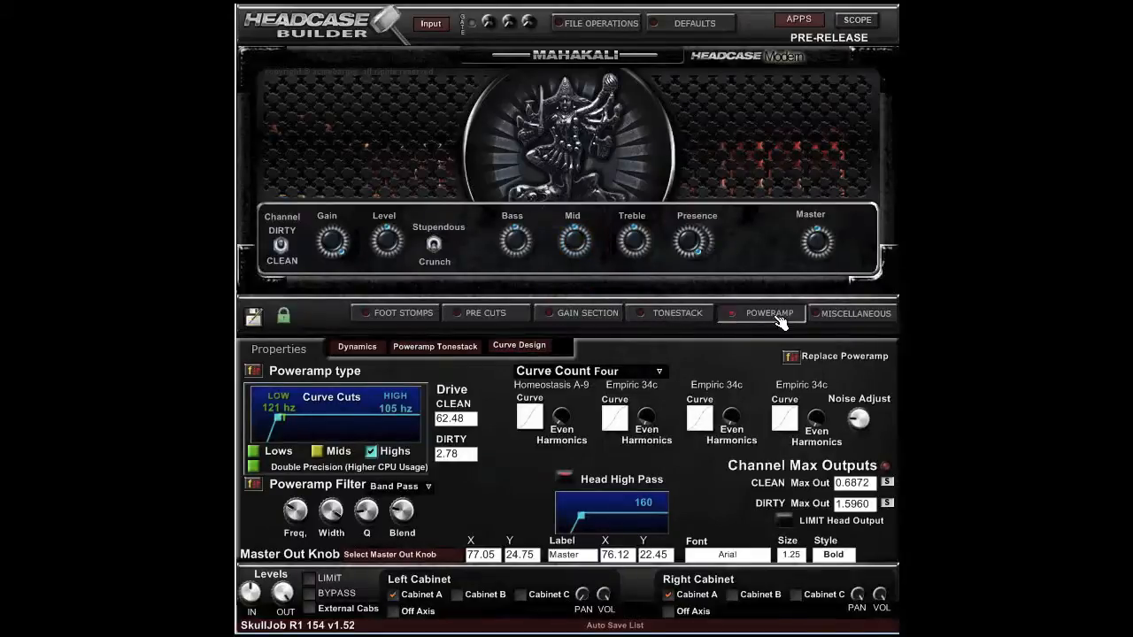
left_click(420, 347)
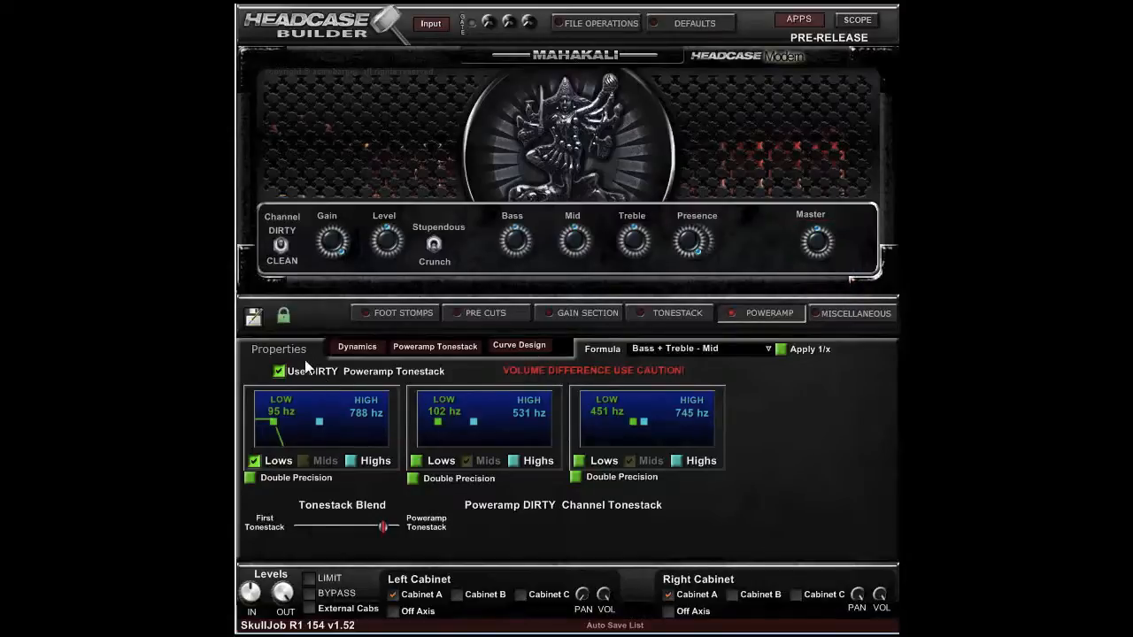
left_click(279, 372)
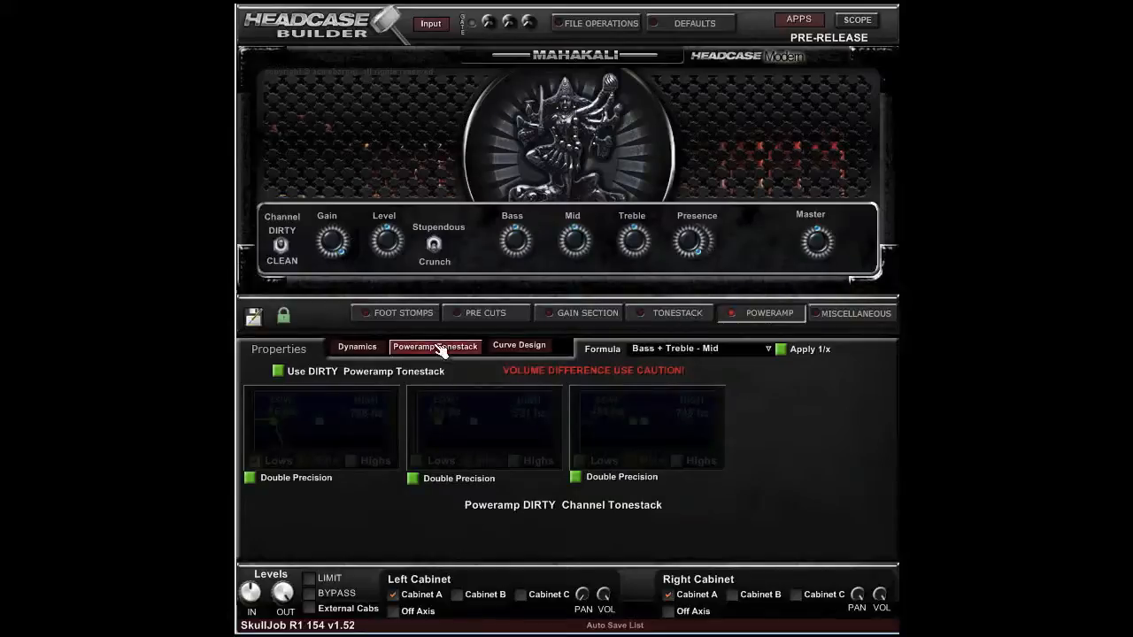
left_click(375, 347)
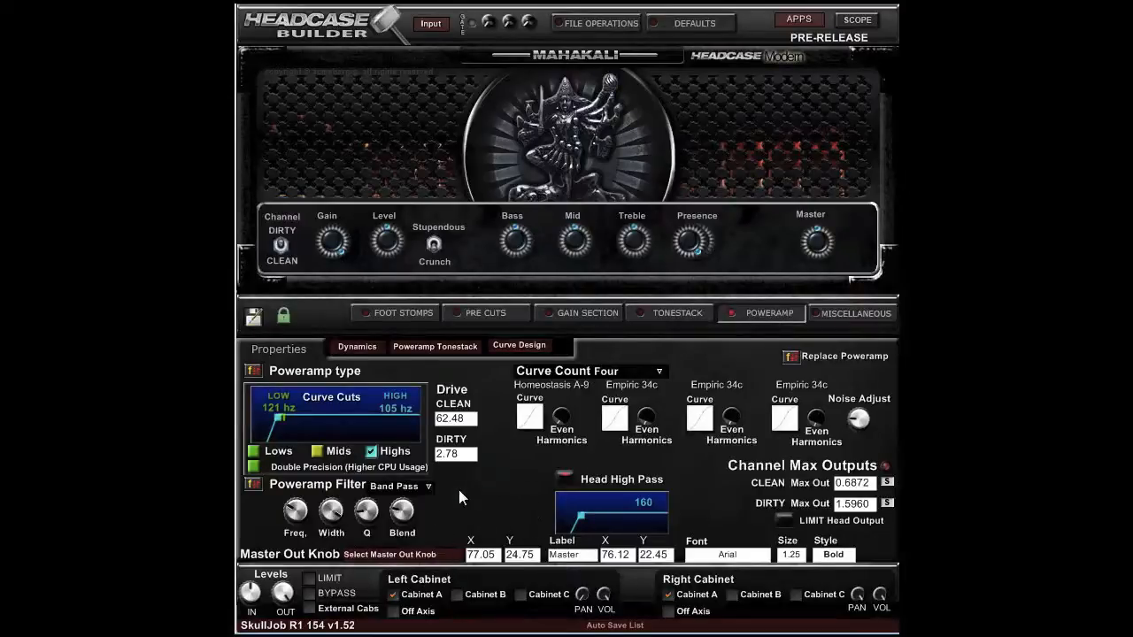
Toggle the DIRTY SCOOP (Moving NOTCH) knob off and back on in the tonestack graphics
left_click(692, 321)
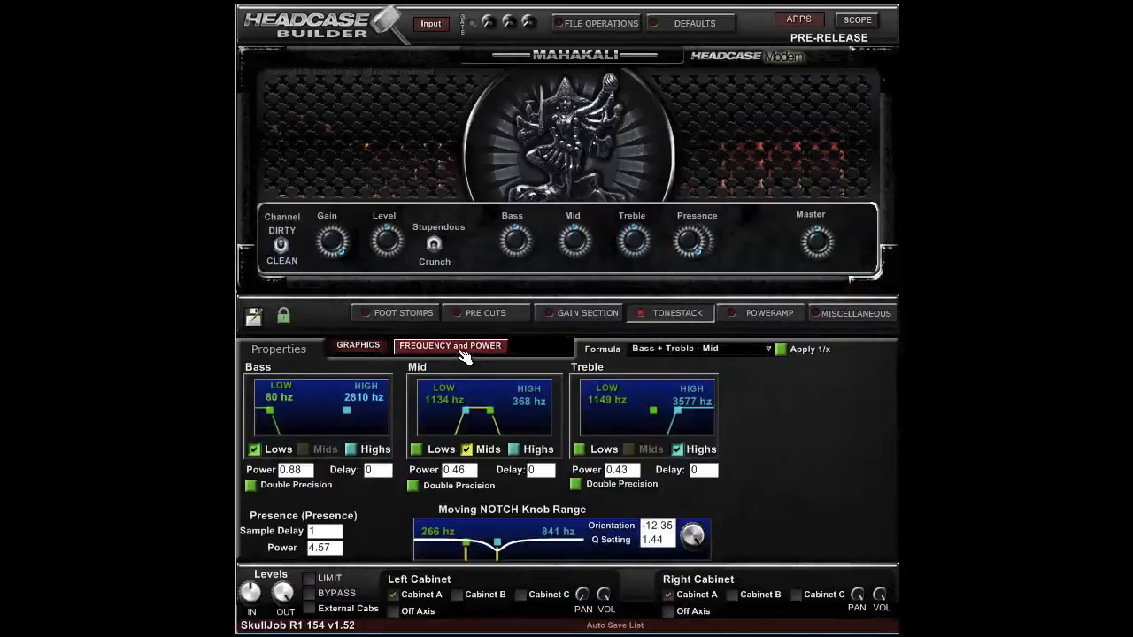
left_click(376, 346)
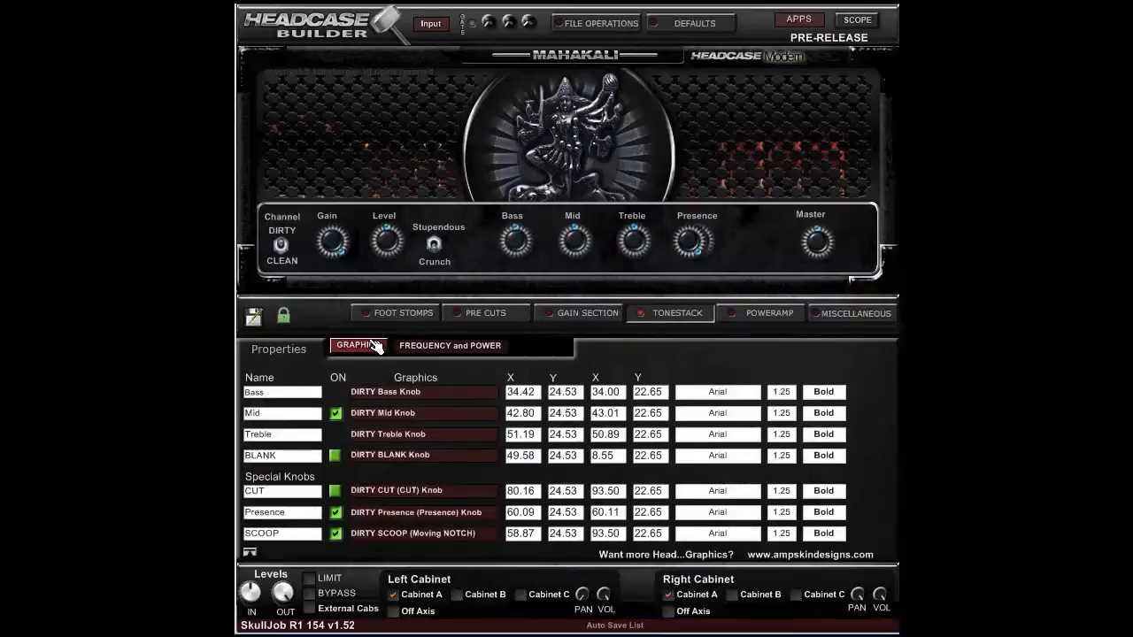
left_click(338, 533)
left_click(338, 534)
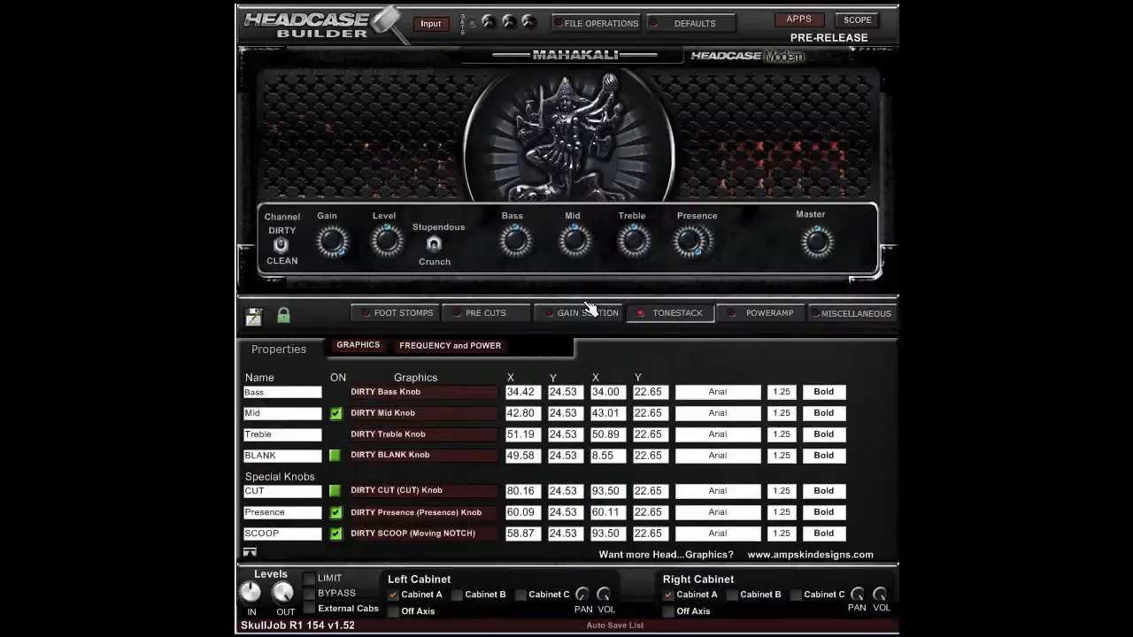
Move the SCOOP knob off the Presence knob onto the grille and turn it to shift the moving notch
left_click(483, 346)
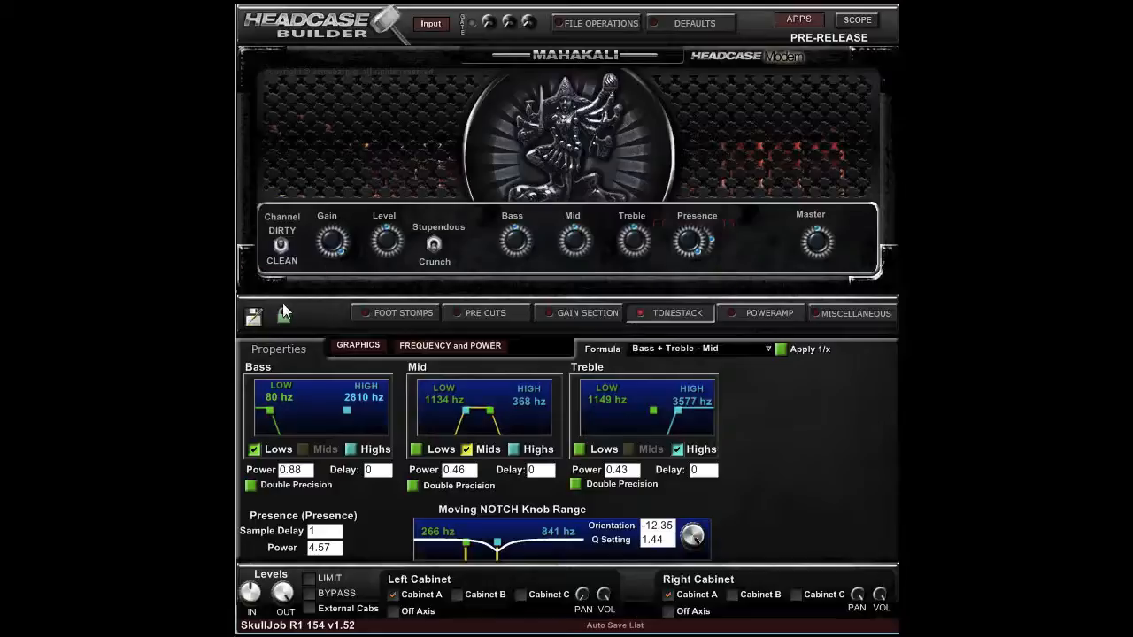
left_click_drag(711, 277, 663, 362)
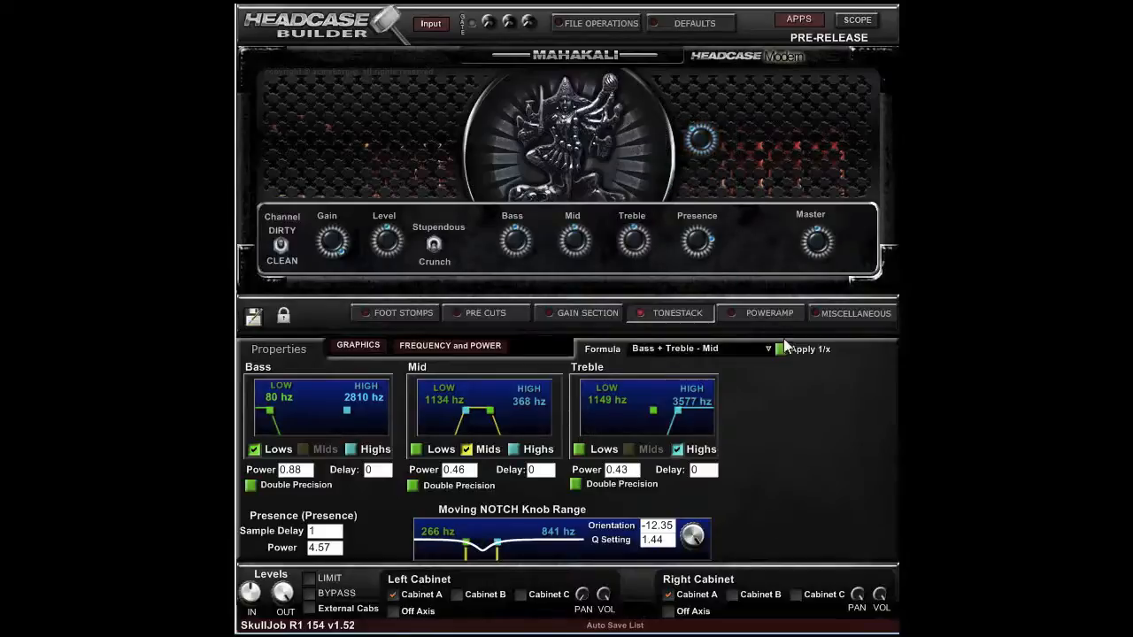
Try the Master knob while examining the poweramp's CLEAN and DIRTY channel max outputs
left_click(763, 313)
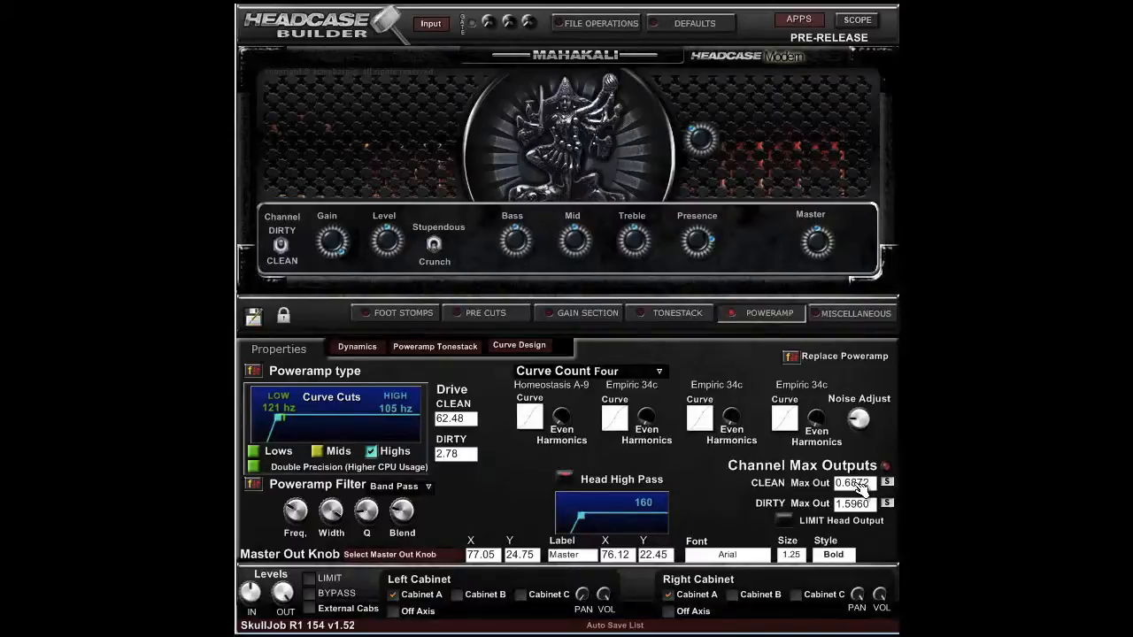
left_click_drag(820, 244, 795, 270)
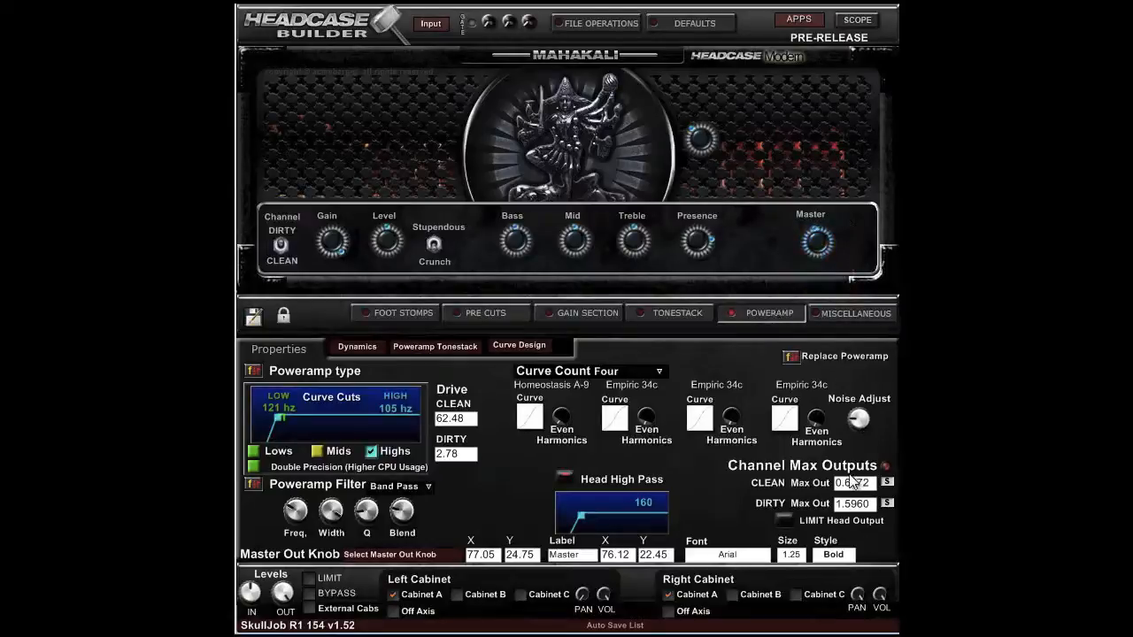